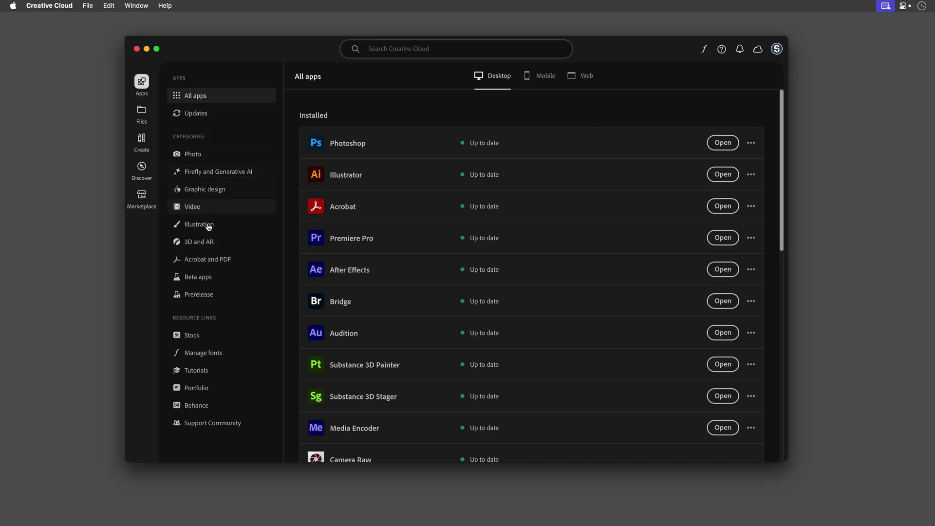
- Show the Beta apps in Creative Cloud to launch After Effects (Beta)
{"action": "left_click", "coordinate": [203, 277]}
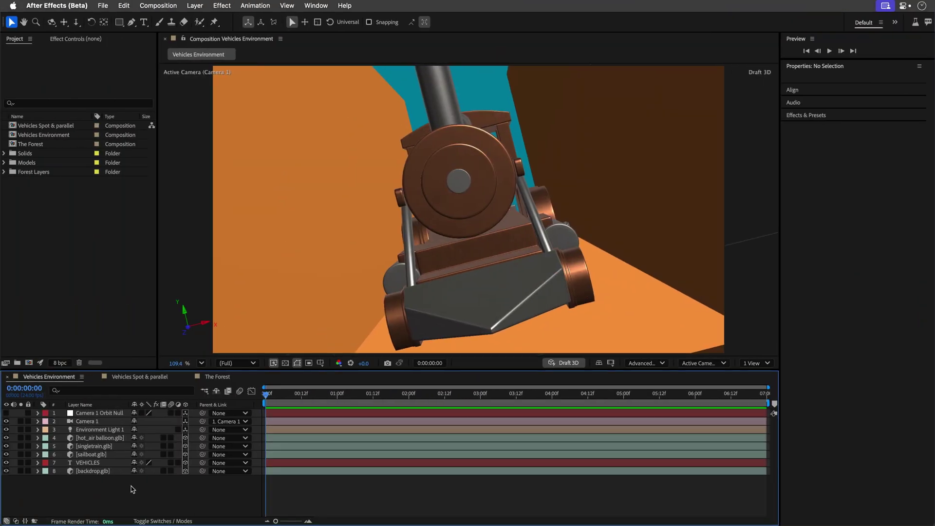
- Select Environment Light 1 and preview the Vehicles Environment animation
{"action": "left_click", "coordinate": [104, 432]}
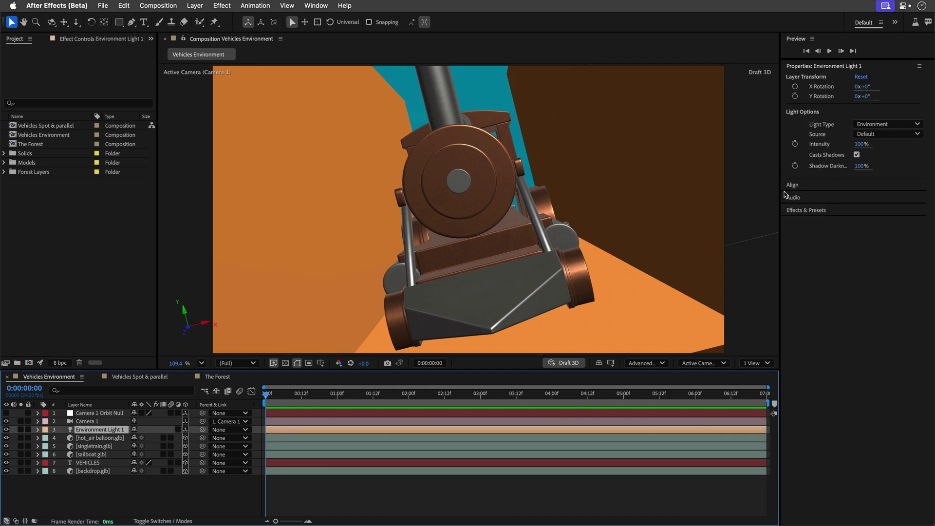
{"action": "key", "text": "space"}
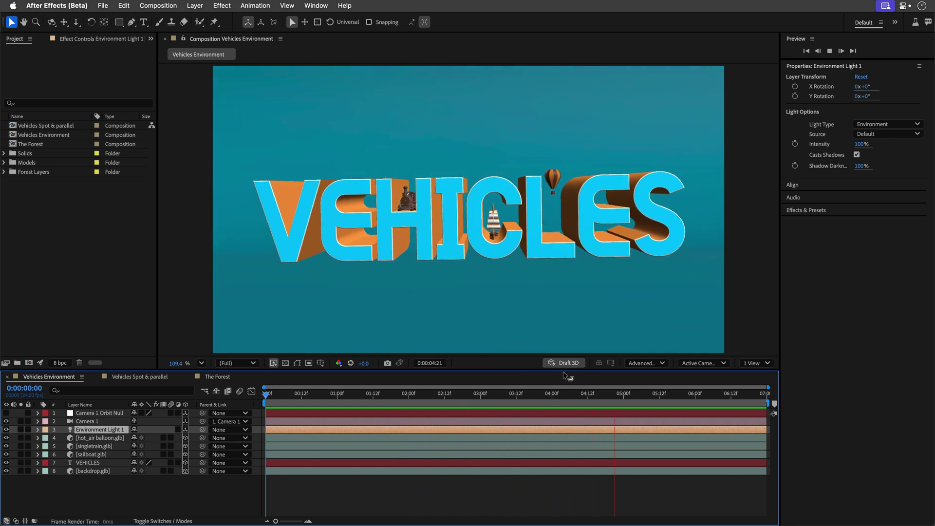
{"action": "key", "text": "space"}
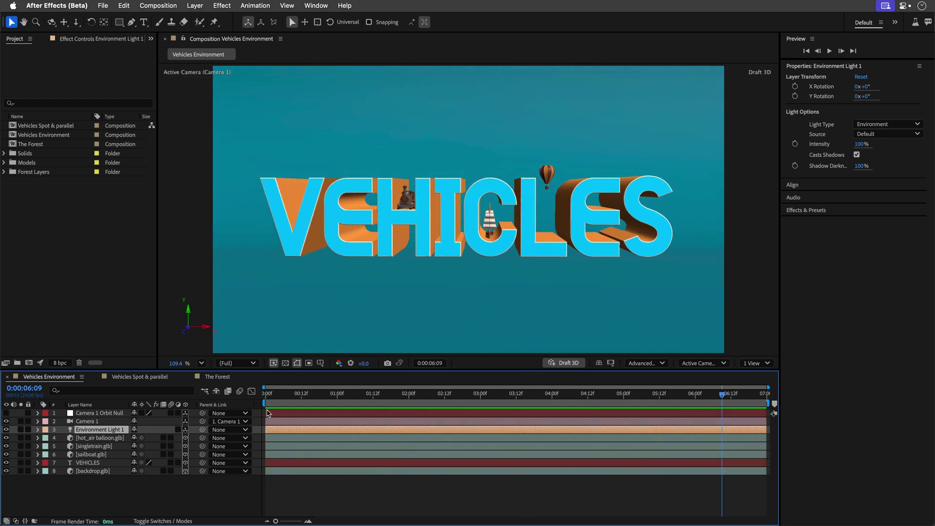
- Turn off Draft 3D and replay the camera move from the start with full-quality shadows
{"action": "left_click", "coordinate": [563, 362]}
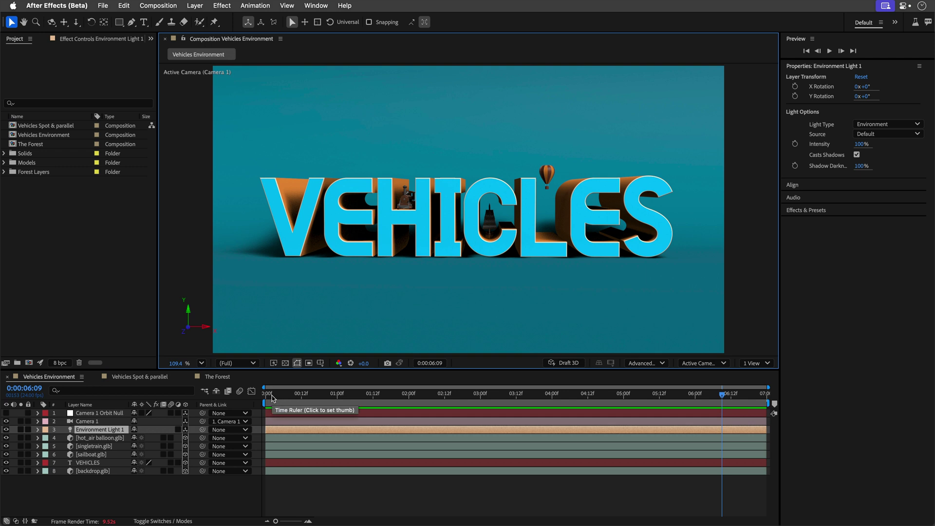
{"action": "left_click", "coordinate": [259, 395]}
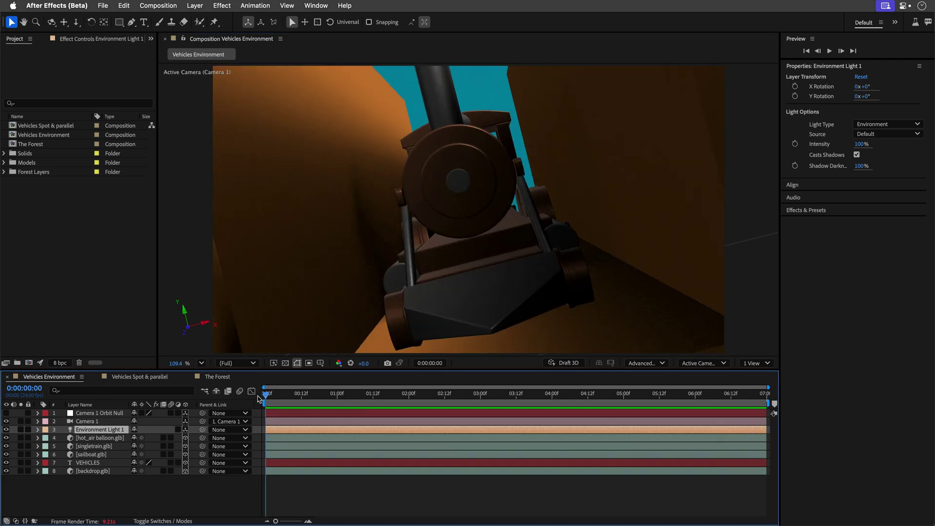
{"action": "key", "text": "space"}
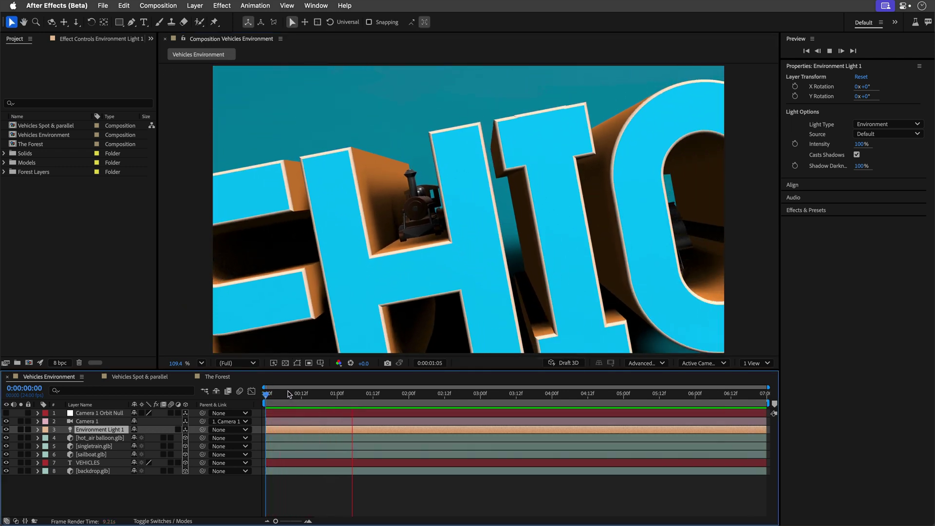
{"action": "key", "text": "space"}
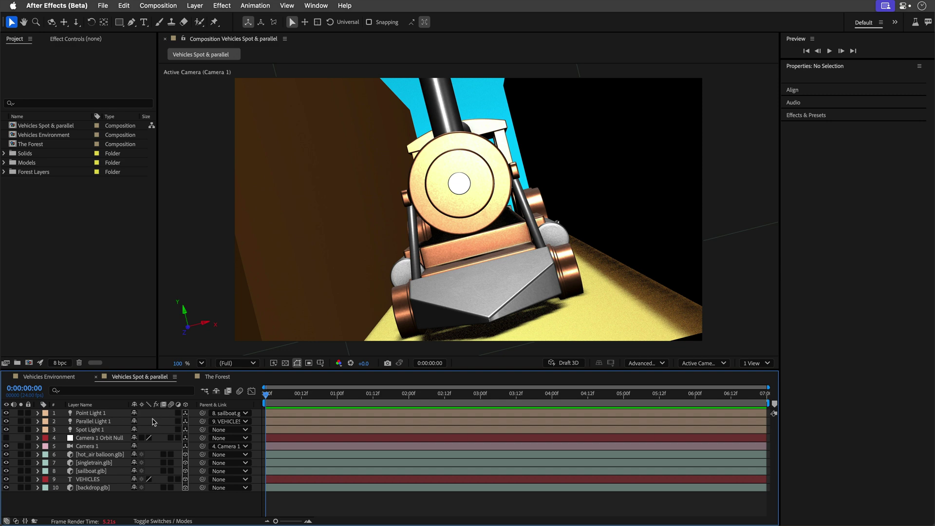
- Play the Vehicles Spot & parallel camera animation up to 0:00:04:22
{"action": "key", "text": "space"}
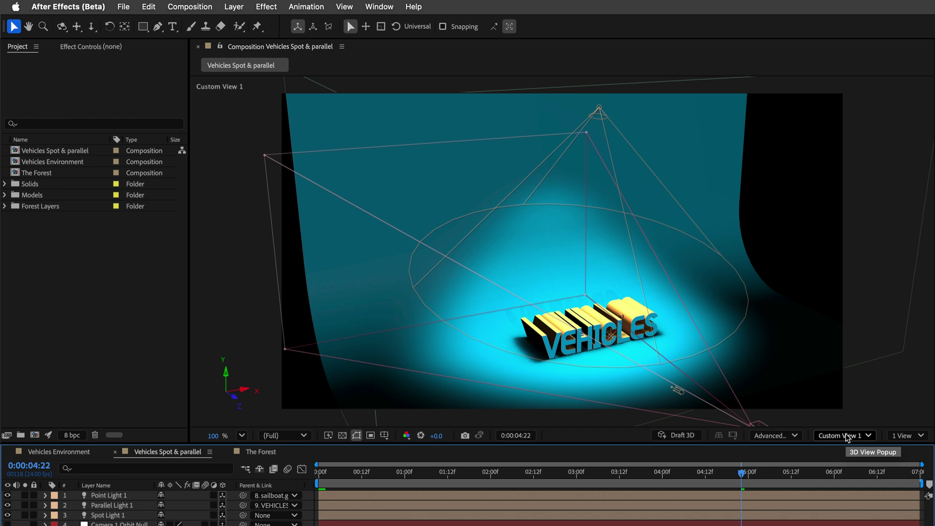
- View the scene from Custom View 1 and show Spot Light 1's 200% intensity, 90° cone settings
{"action": "left_click", "coordinate": [847, 437]}
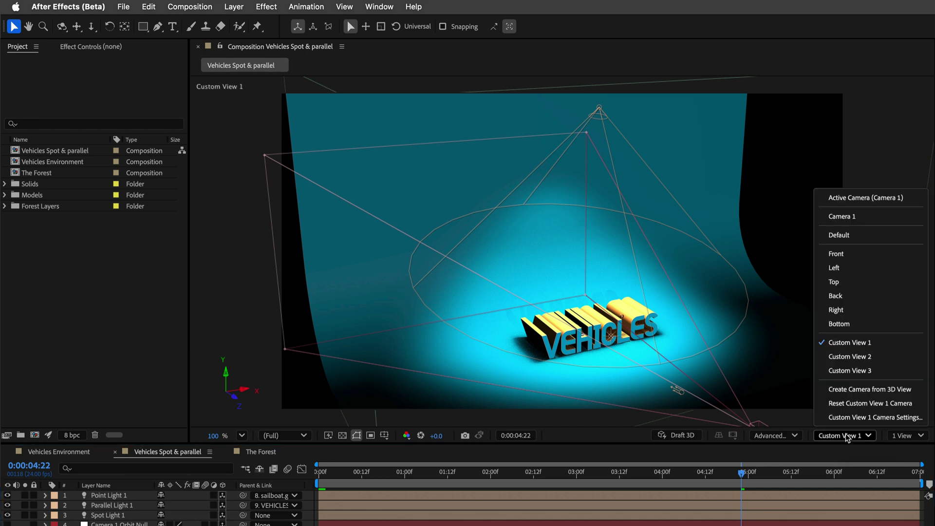
{"action": "left_click", "coordinate": [853, 341]}
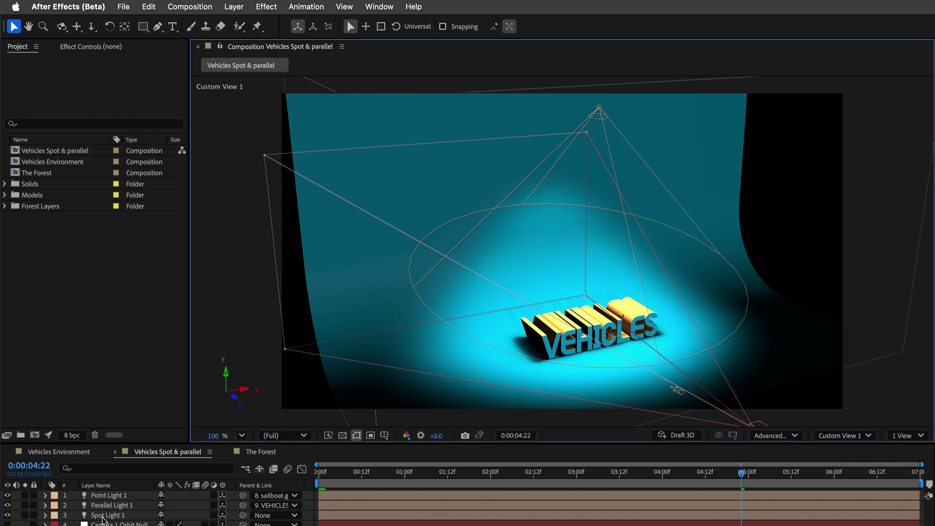
{"action": "left_click", "coordinate": [102, 516]}
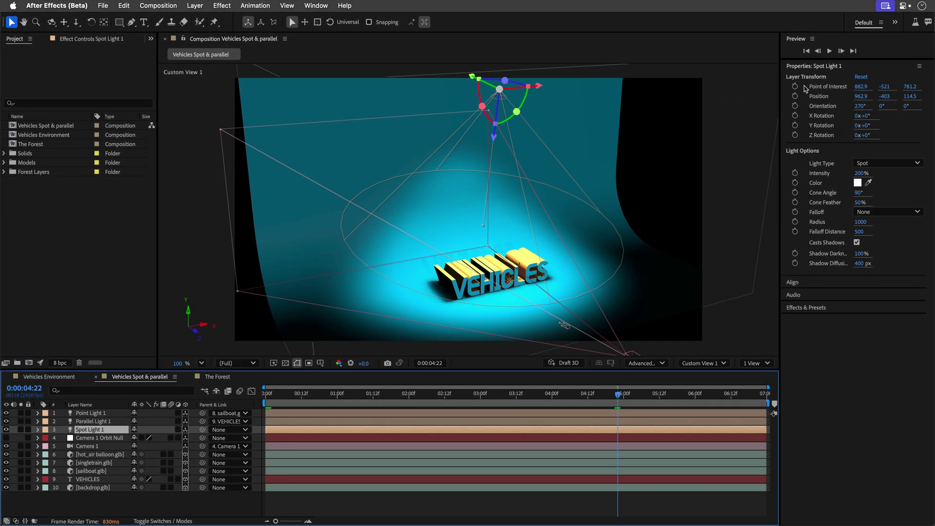
{"action": "double_click", "coordinate": [87, 429]}
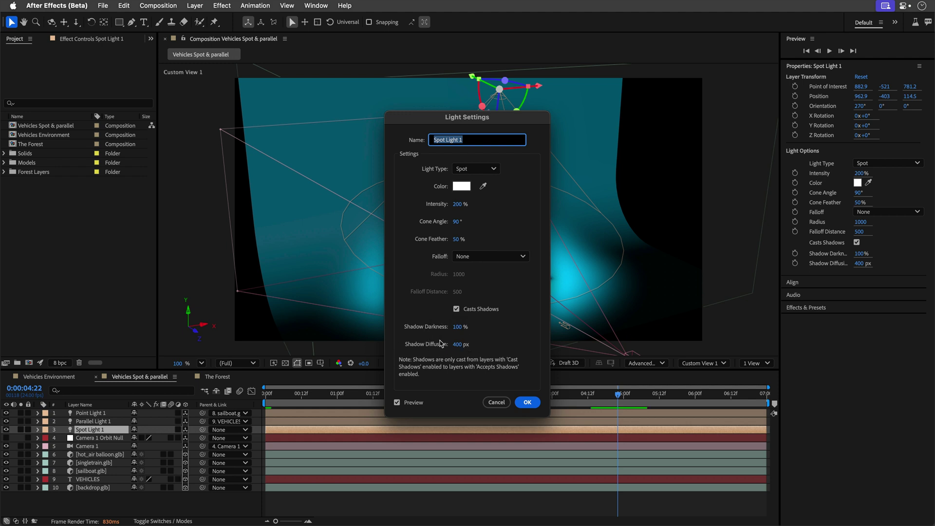
{"action": "left_click", "coordinate": [496, 402]}
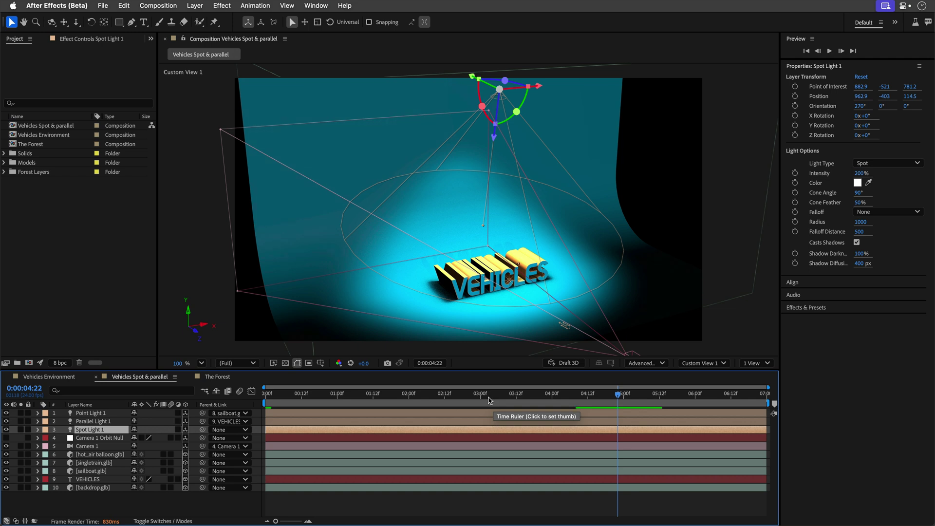
- Inspect Parallel Light 1's full settings without changing them
{"action": "left_click", "coordinate": [92, 422]}
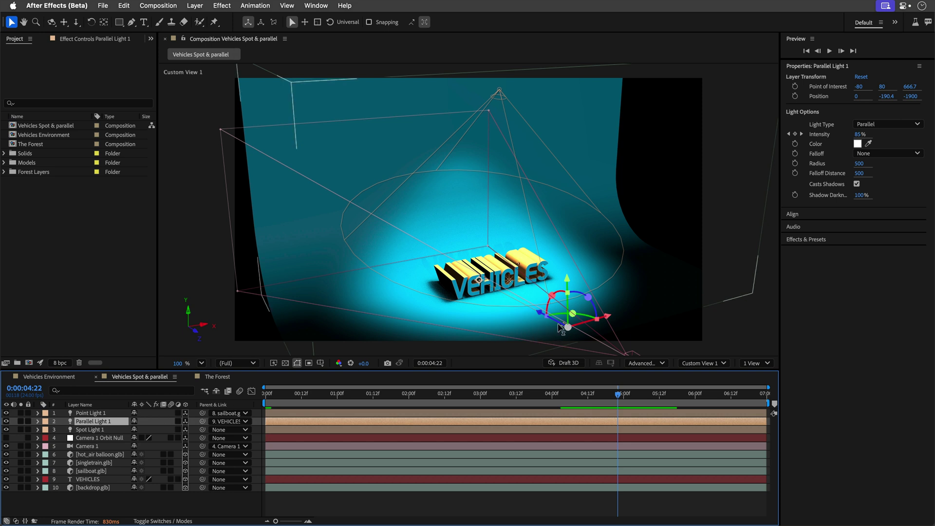
{"action": "double_click", "coordinate": [88, 421]}
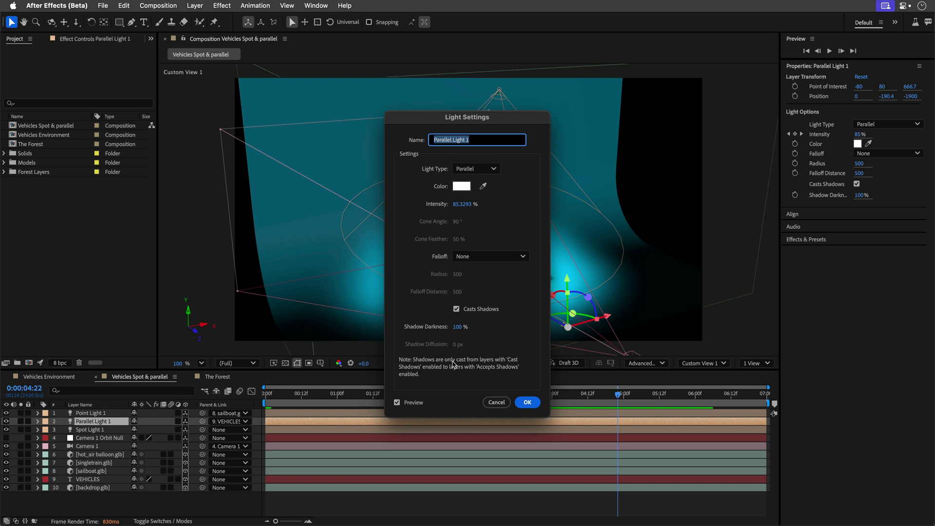
{"action": "left_click", "coordinate": [497, 402]}
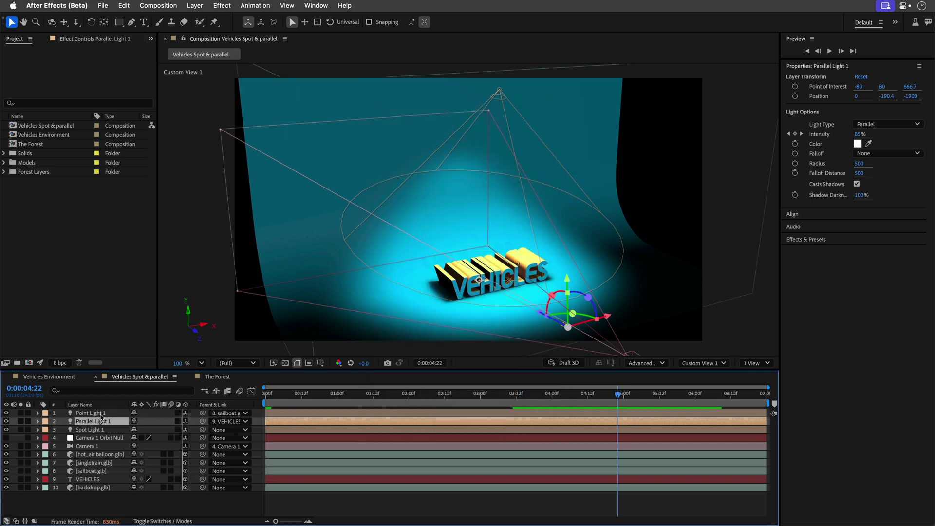
- Review Point Light 1's settings, return to the camera view and scrub to about 0:00:02:08
{"action": "key", "text": "ctrl+Up"}
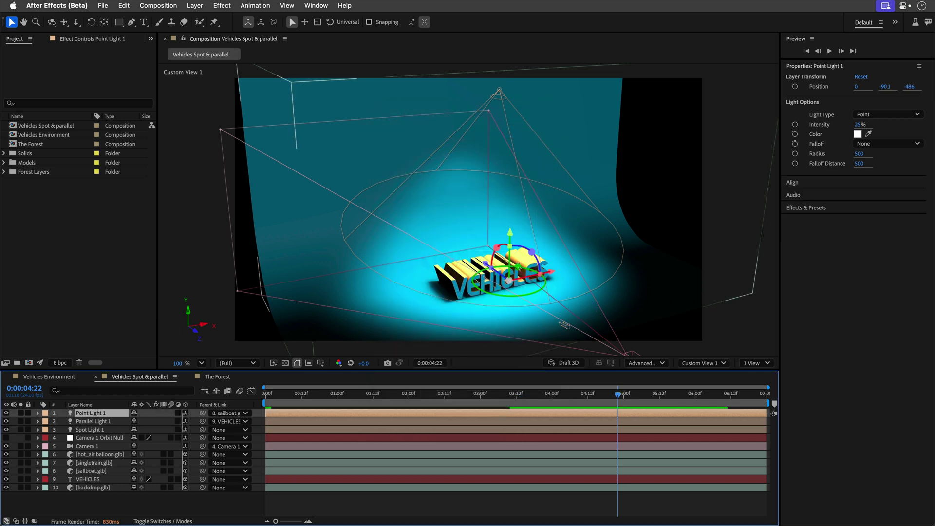
{"action": "double_click", "coordinate": [102, 414]}
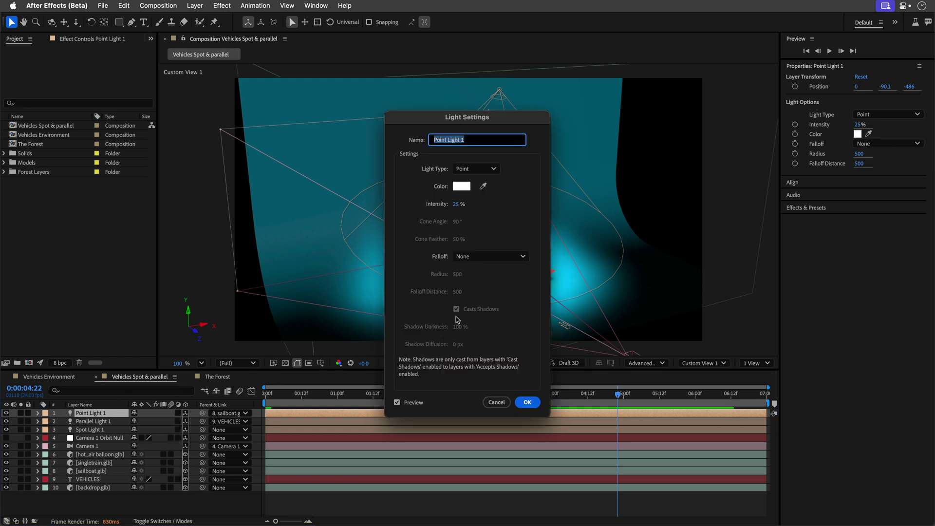
{"action": "left_click", "coordinate": [496, 402]}
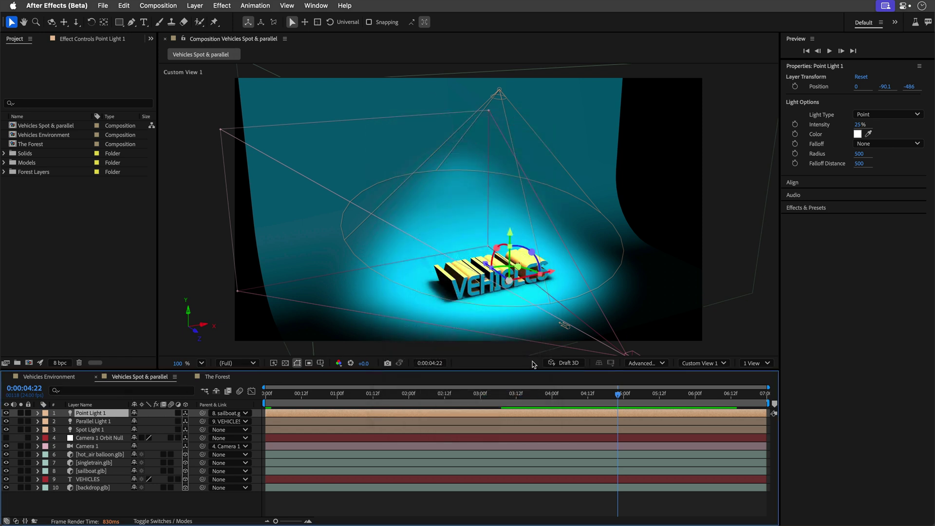
{"action": "key", "text": "F12"}
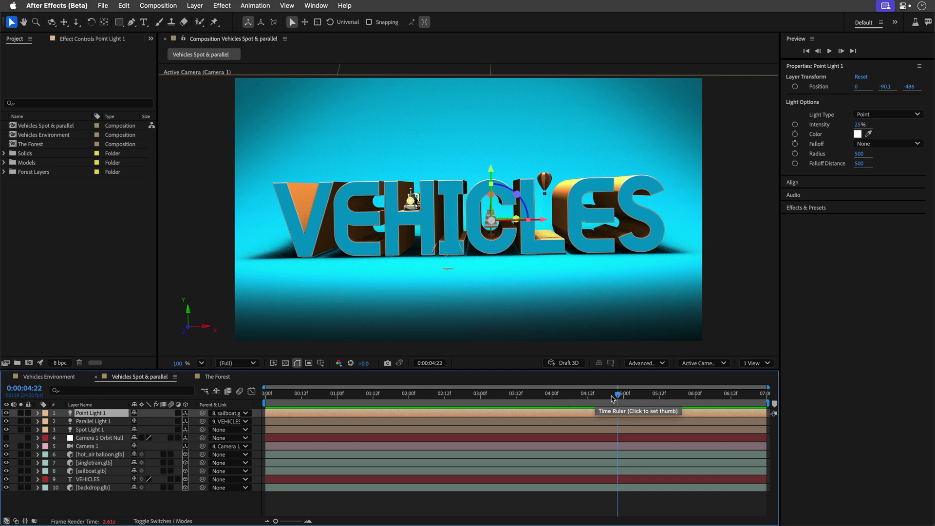
{"action": "mouse_move", "coordinate": [614, 401]}
{"action": "left_mouse_down"}
{"action": "mouse_move", "coordinate": [734, 400]}
{"action": "mouse_move", "coordinate": [267, 400]}
{"action": "mouse_move", "coordinate": [632, 399]}
{"action": "left_mouse_up"}
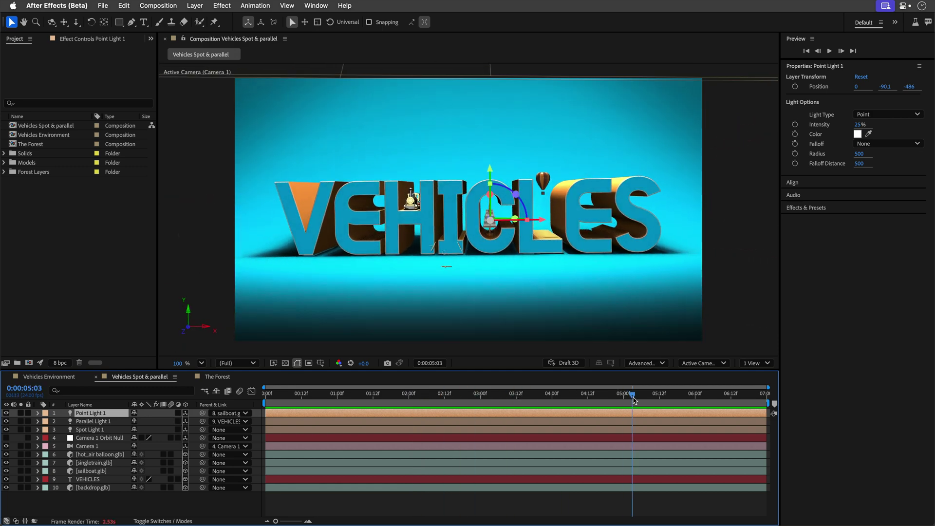
{"action": "left_click", "coordinate": [645, 364]}
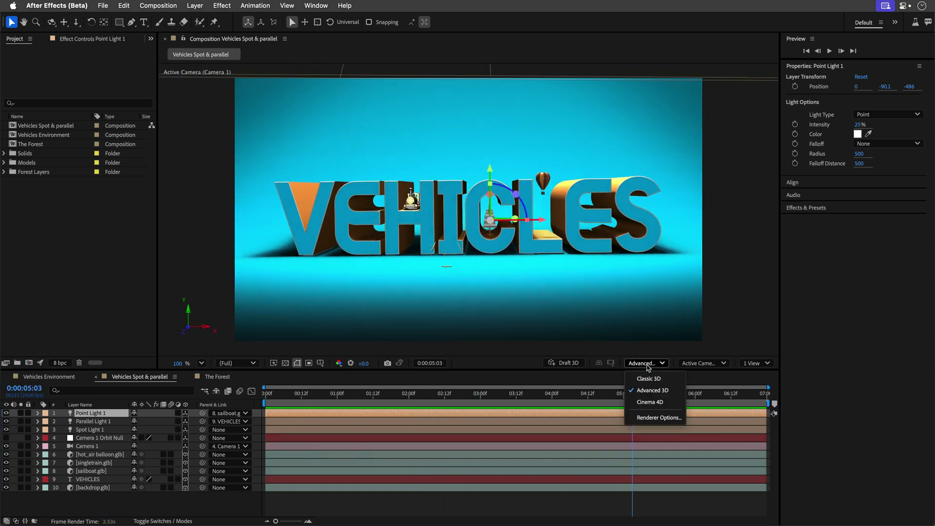
{"action": "left_click", "coordinate": [652, 418]}
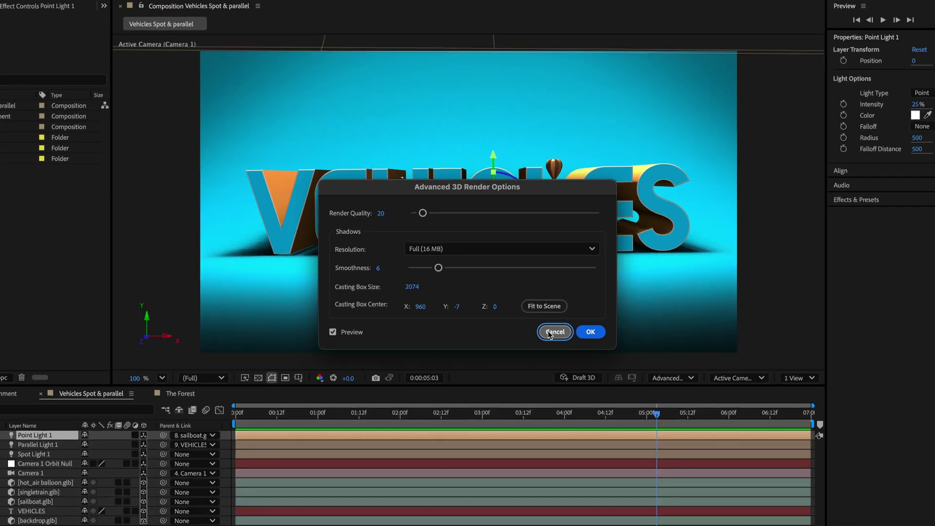
{"action": "left_click", "coordinate": [606, 382]}
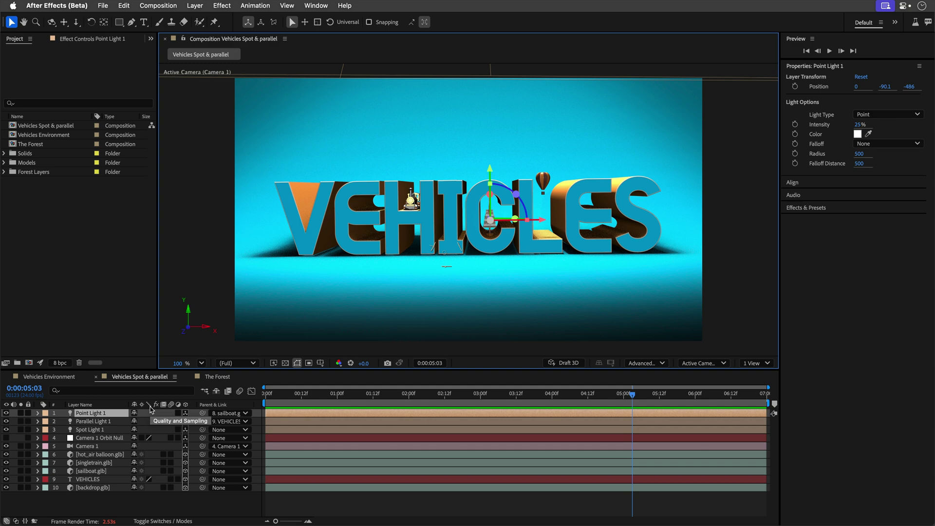
- Open The Forest, orbit it in Custom View 1, select Point Light 1, then return to the Parallax Camera
{"action": "left_click", "coordinate": [217, 377]}
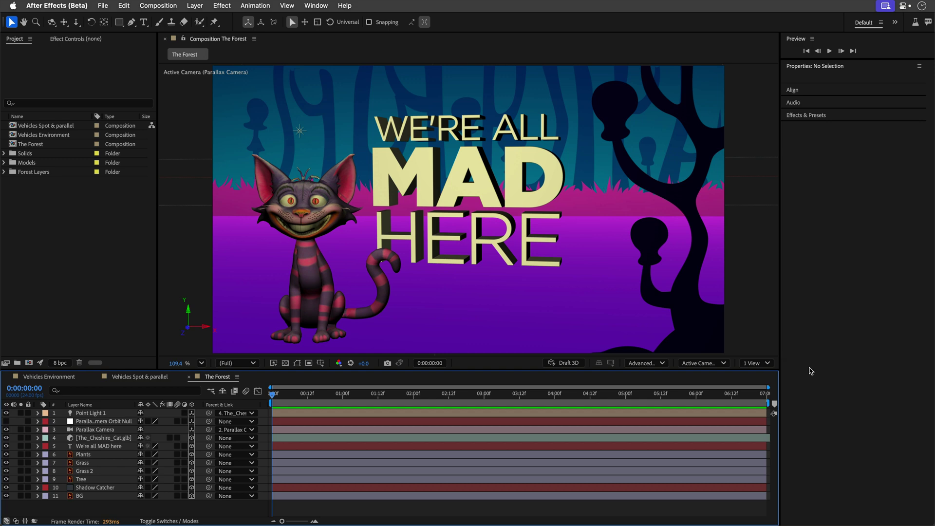
{"action": "left_click", "coordinate": [710, 364]}
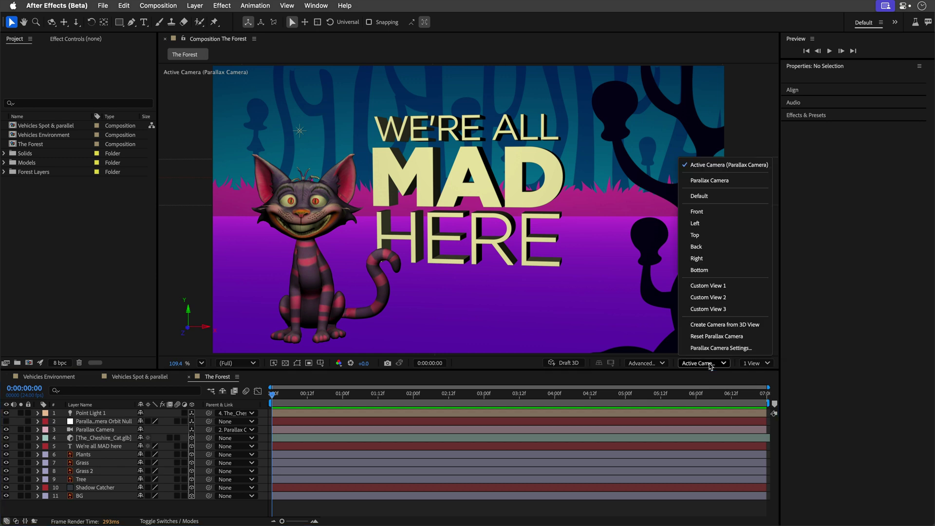
{"action": "left_click", "coordinate": [725, 287]}
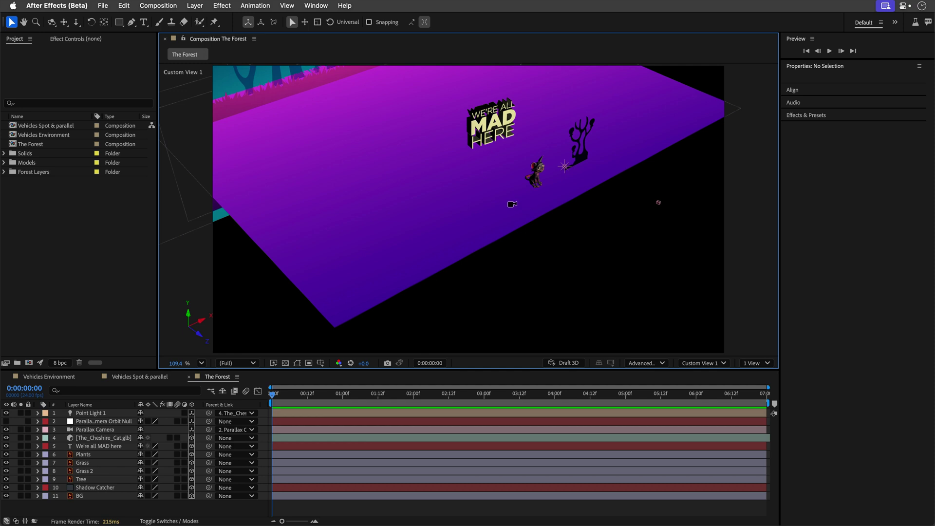
{"action": "left_click_drag", "start_coordinate": [511, 202], "coordinate": [467, 250]}
{"action": "left_click", "coordinate": [92, 413]}
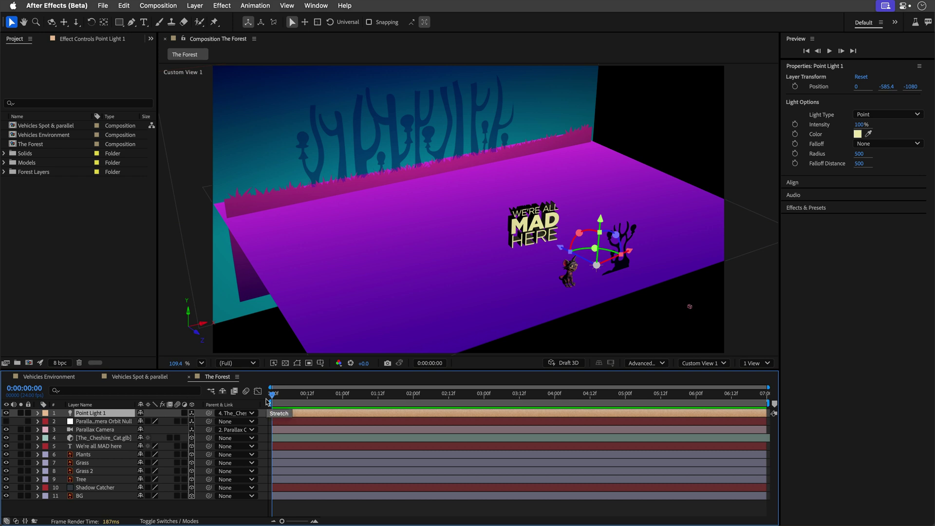
{"action": "key", "text": "F12"}
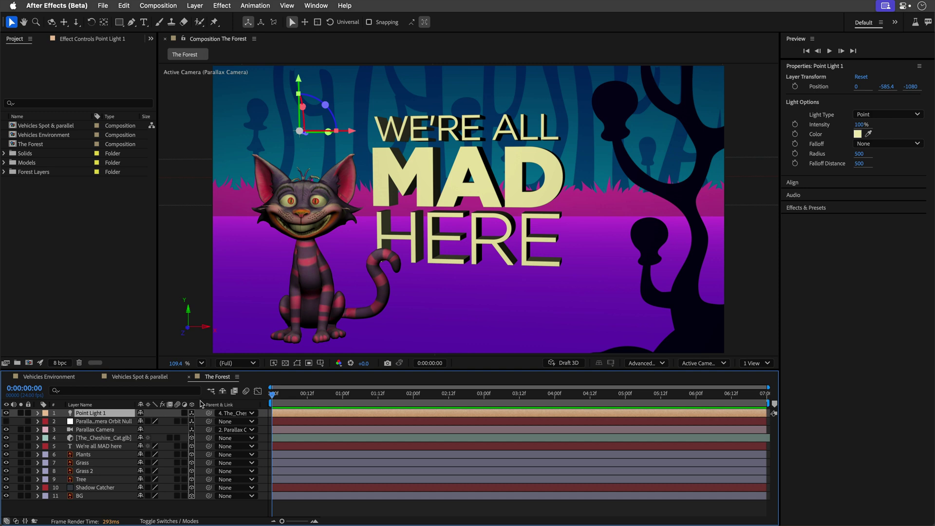
- Create a white Parallel Light 1 with Casts Shadows enabled via Layer > New > Light
{"action": "left_click", "coordinate": [204, 10]}
{"action": "mouse_move", "coordinate": [204, 20]}
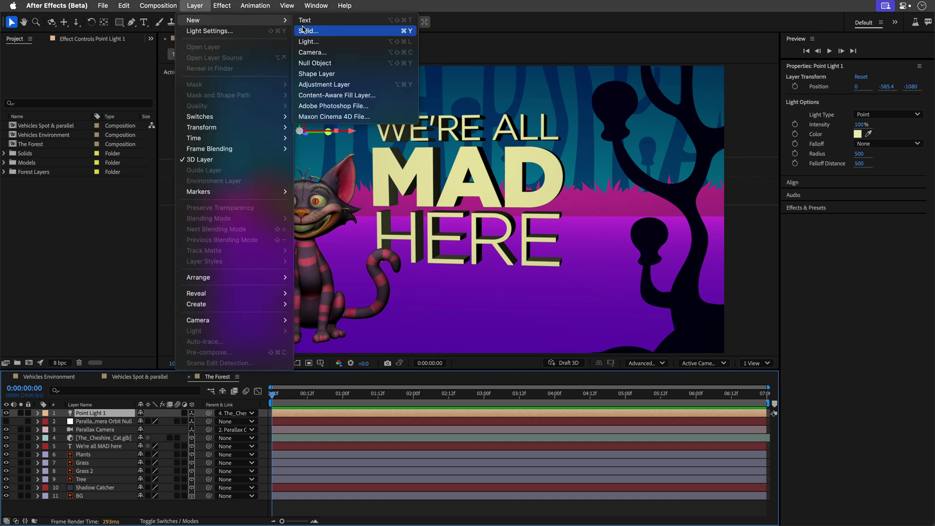
{"action": "left_click", "coordinate": [312, 41]}
{"action": "left_click", "coordinate": [489, 169]}
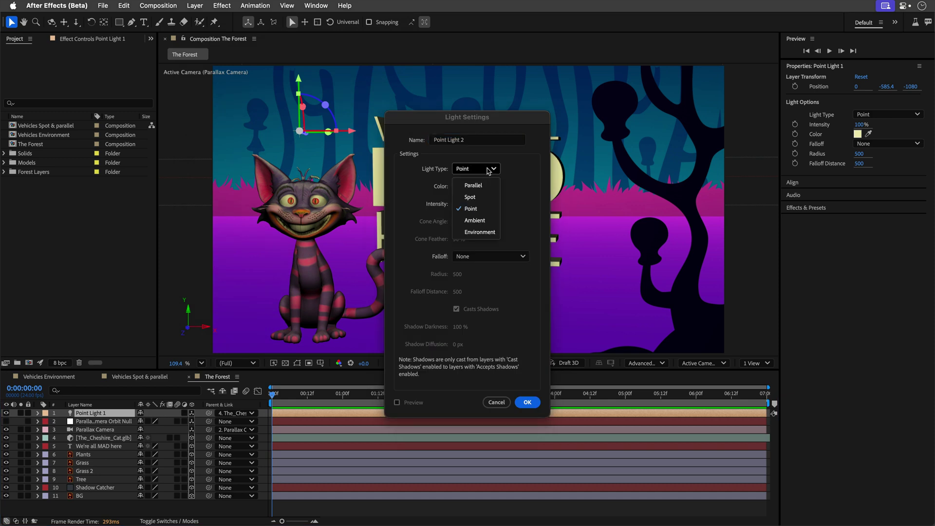
{"action": "left_click", "coordinate": [491, 185]}
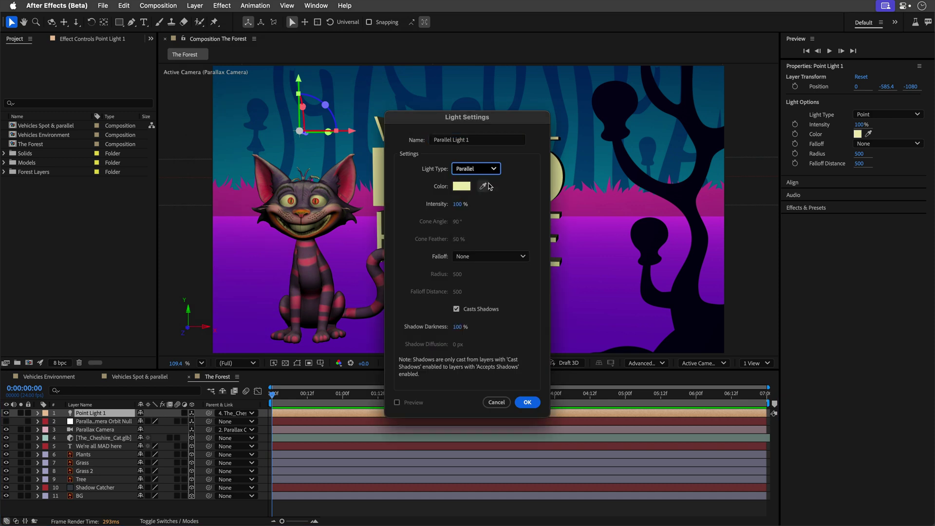
{"action": "left_click", "coordinate": [458, 188]}
{"action": "left_click_drag", "start_coordinate": [402, 215], "coordinate": [357, 209]}
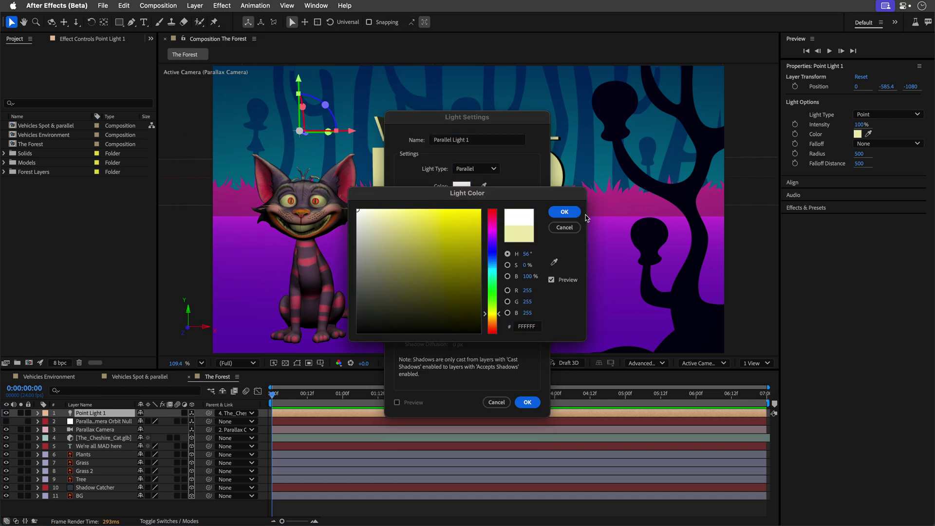
{"action": "left_click", "coordinate": [564, 212]}
{"action": "left_click", "coordinate": [471, 309]}
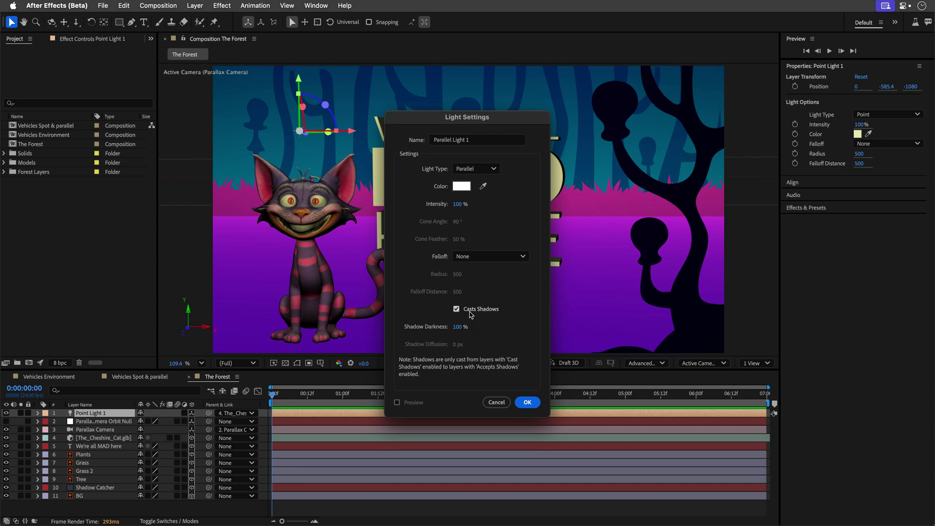
{"action": "left_click", "coordinate": [526, 402]}
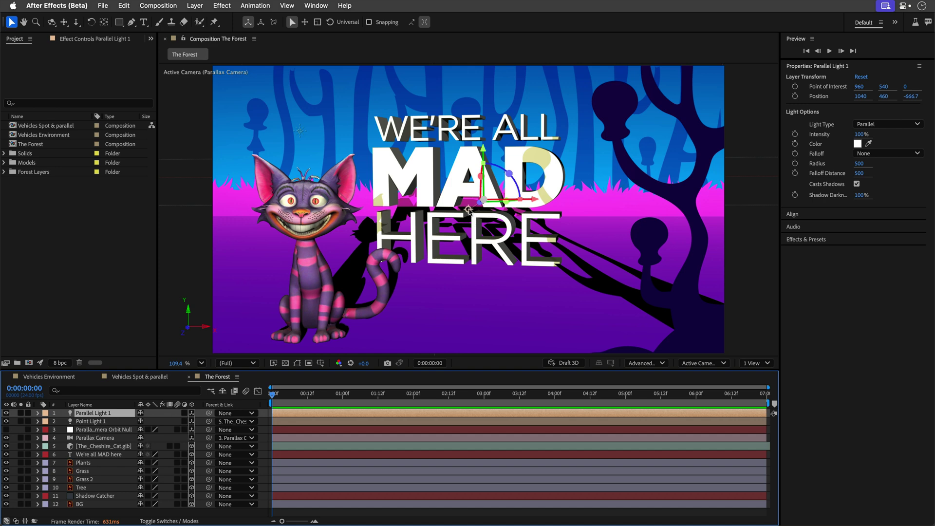
- Drag the parallel light's point of interest to 1144.5, 730.9, -4.3 and check it from Custom View 1
{"action": "left_click_drag", "start_coordinate": [469, 211], "coordinate": [514, 257]}
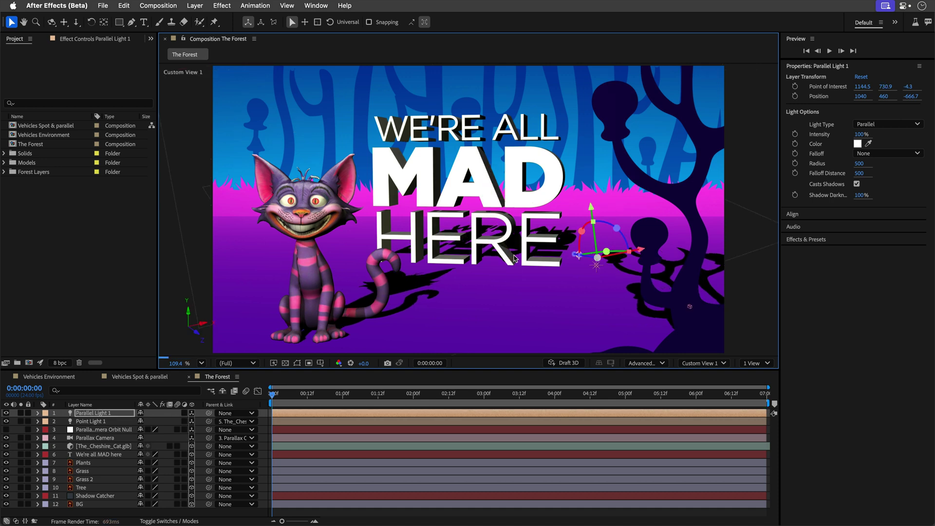
{"action": "key", "text": "F11"}
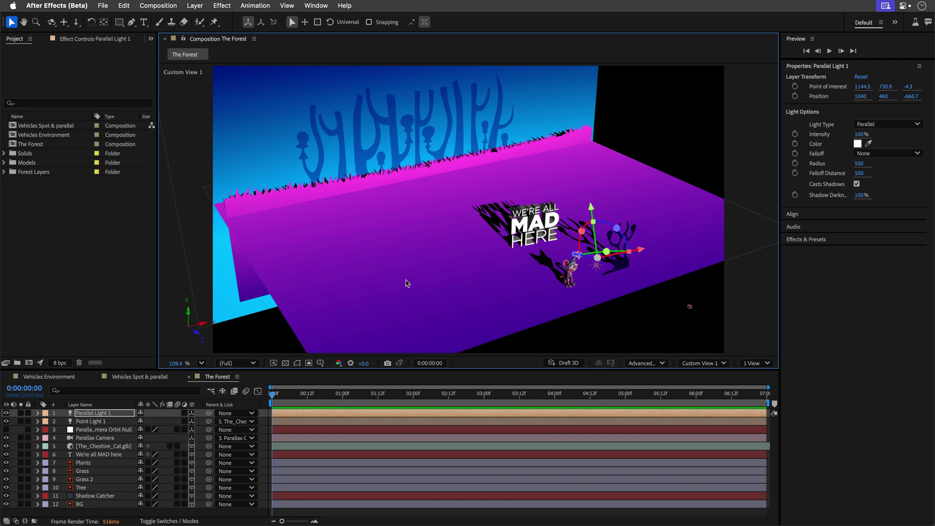
- In BG's Material Options, set the Shadow Color to dusky purple 291F52, then return to the active camera
{"action": "left_click", "coordinate": [90, 497]}
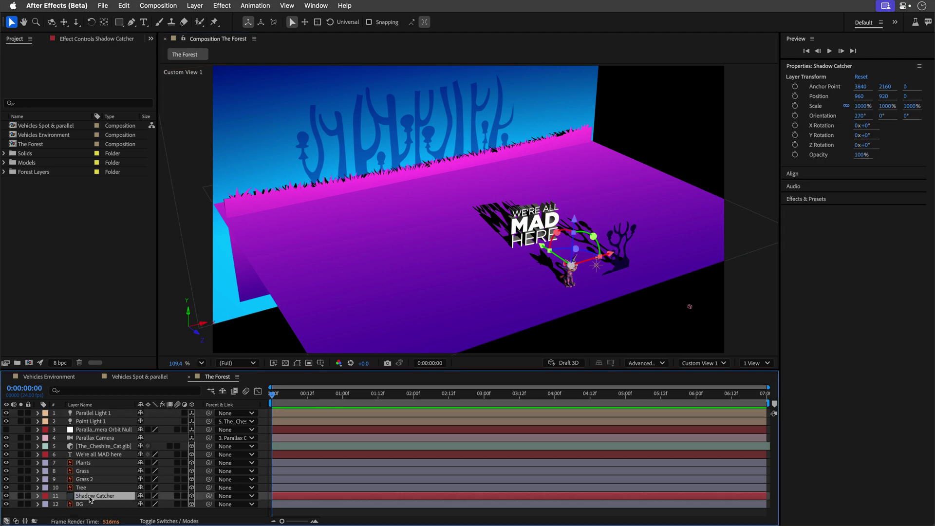
{"action": "key", "text": "a"}
{"action": "key", "text": "a"}
{"action": "scroll", "coordinate": [101, 479], "scroll_direction": "down", "scroll_amount": 5}
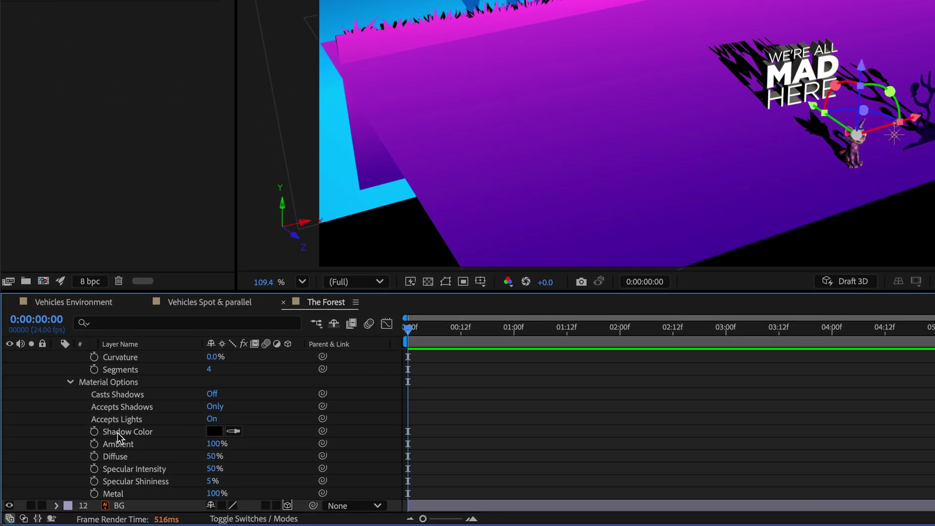
{"action": "left_click", "coordinate": [210, 431]}
{"action": "left_click", "coordinate": [830, 130]}
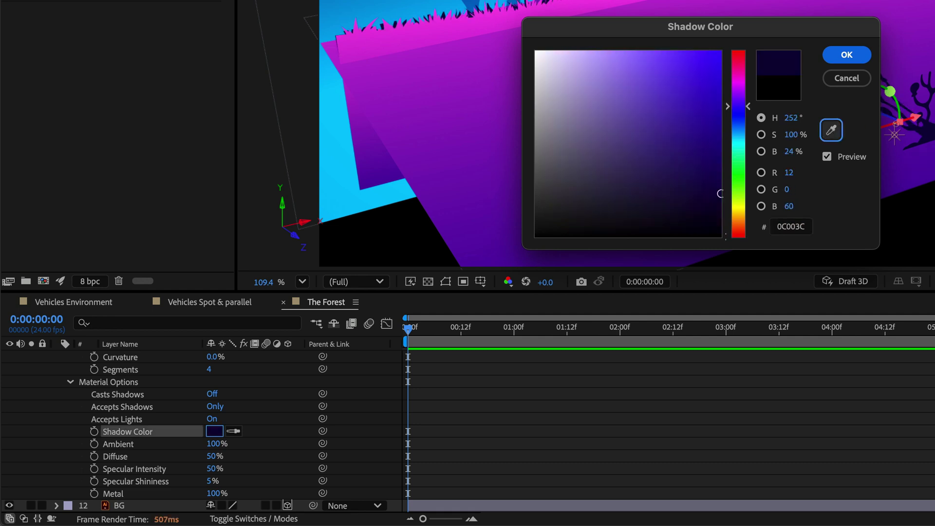
{"action": "left_click_drag", "start_coordinate": [702, 187], "coordinate": [682, 203]}
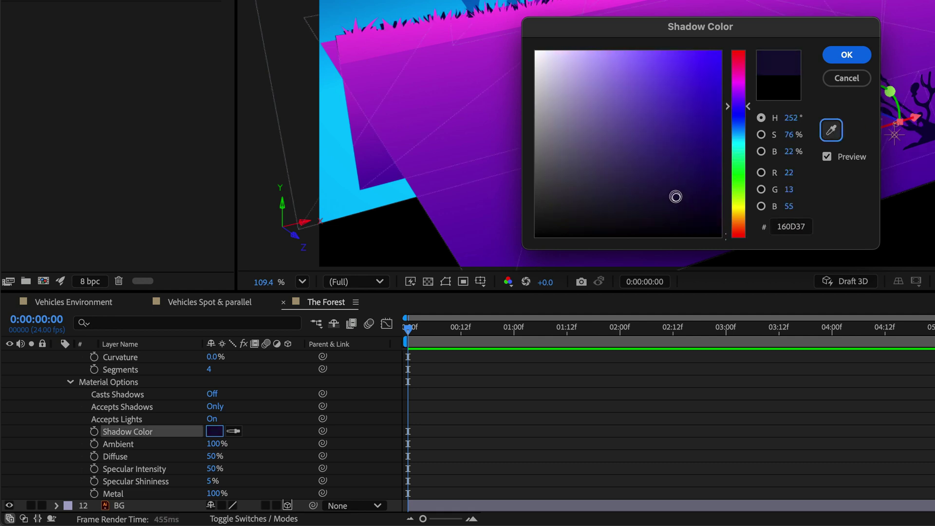
{"action": "left_click", "coordinate": [849, 54]}
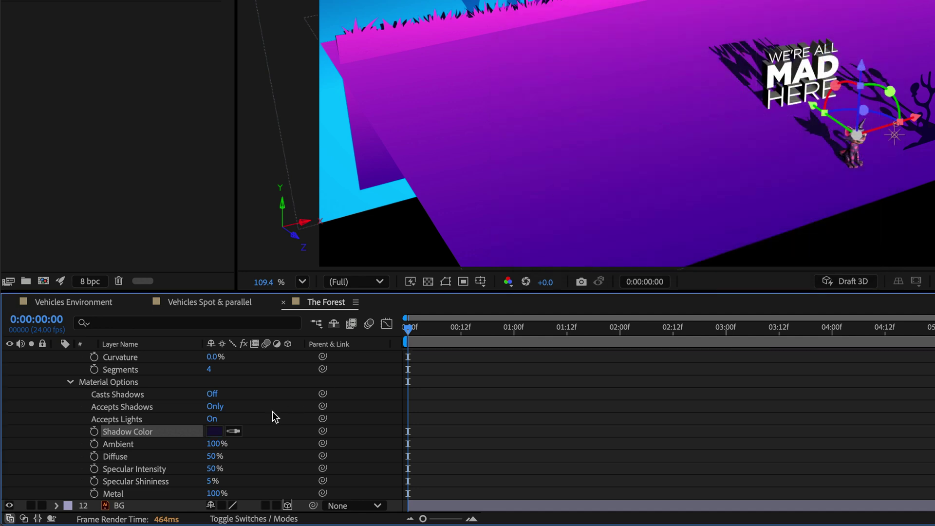
{"action": "left_click", "coordinate": [214, 430]}
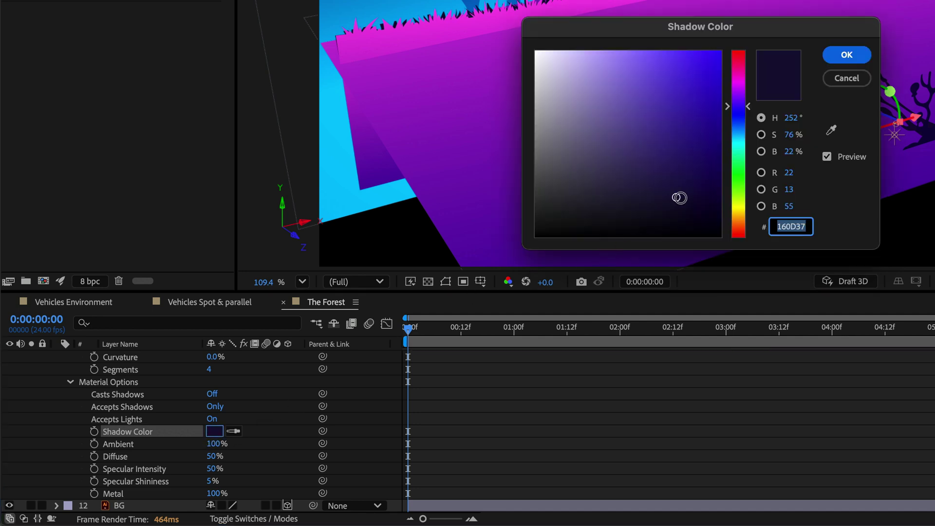
{"action": "left_click_drag", "start_coordinate": [677, 197], "coordinate": [651, 177]}
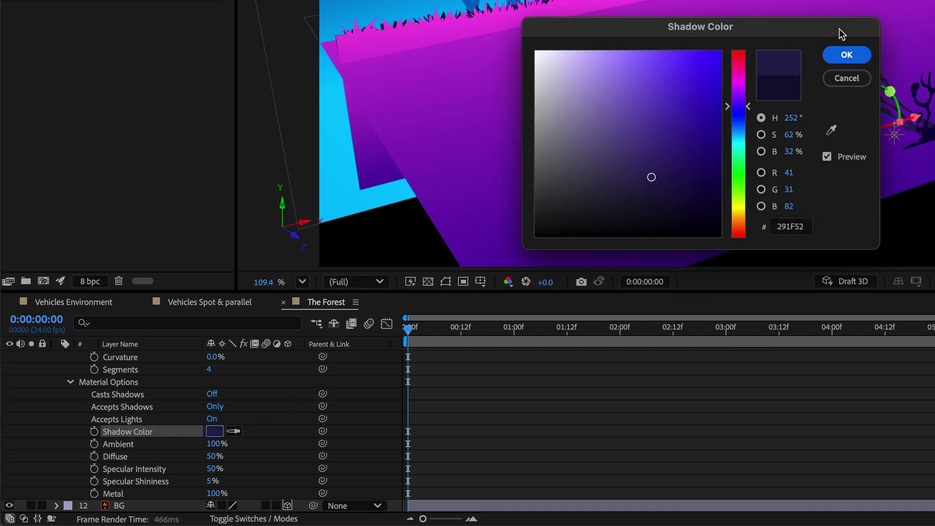
{"action": "left_click", "coordinate": [845, 55]}
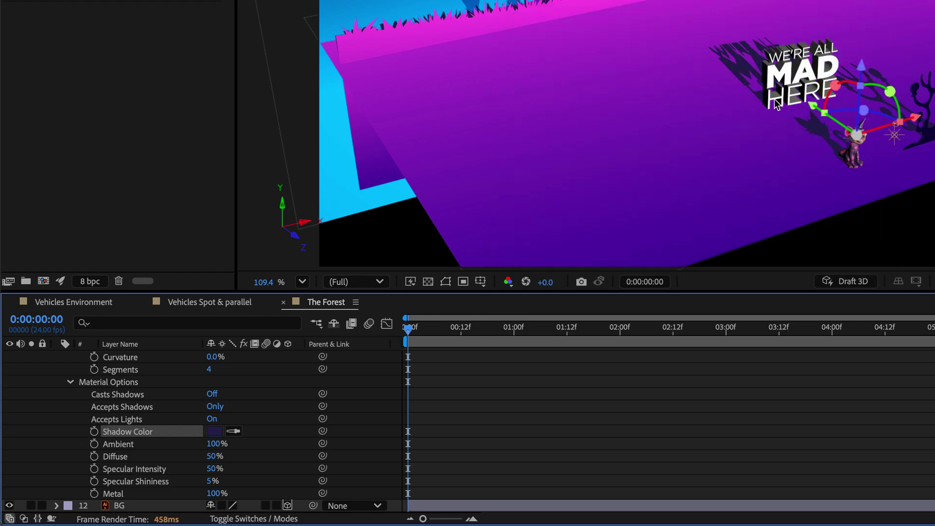
{"action": "key", "text": "F12"}
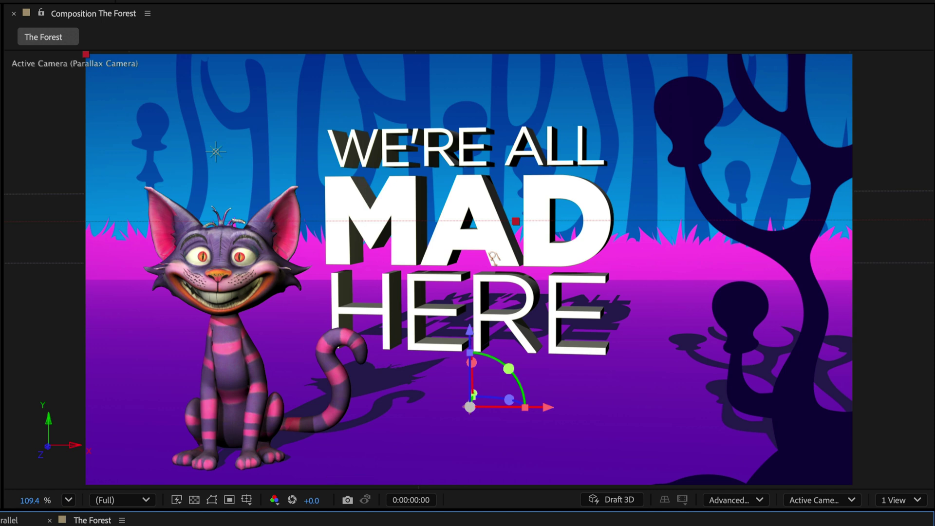
- Change Point Light 1's colour from pale cream to saturated yellow E2D633
{"action": "left_click", "coordinate": [216, 152]}
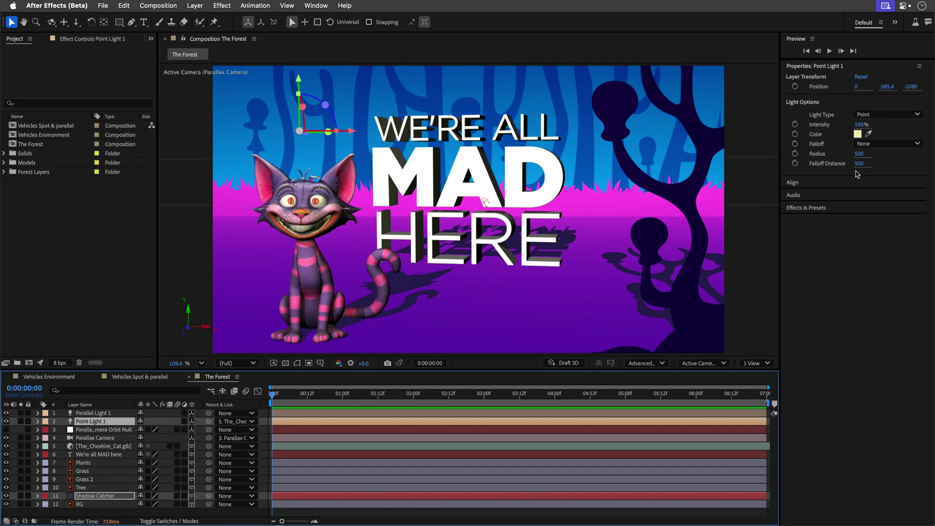
{"action": "left_click", "coordinate": [857, 134]}
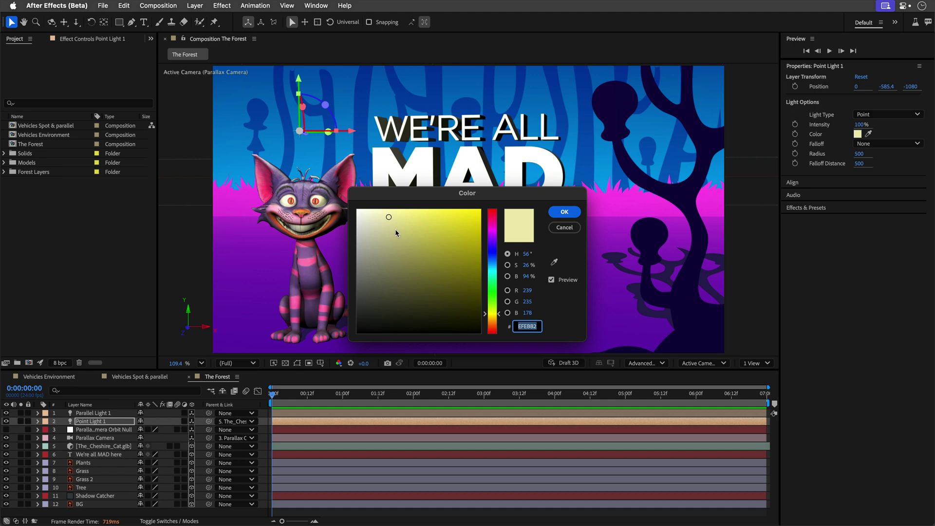
{"action": "left_click_drag", "start_coordinate": [389, 217], "coordinate": [423, 224]}
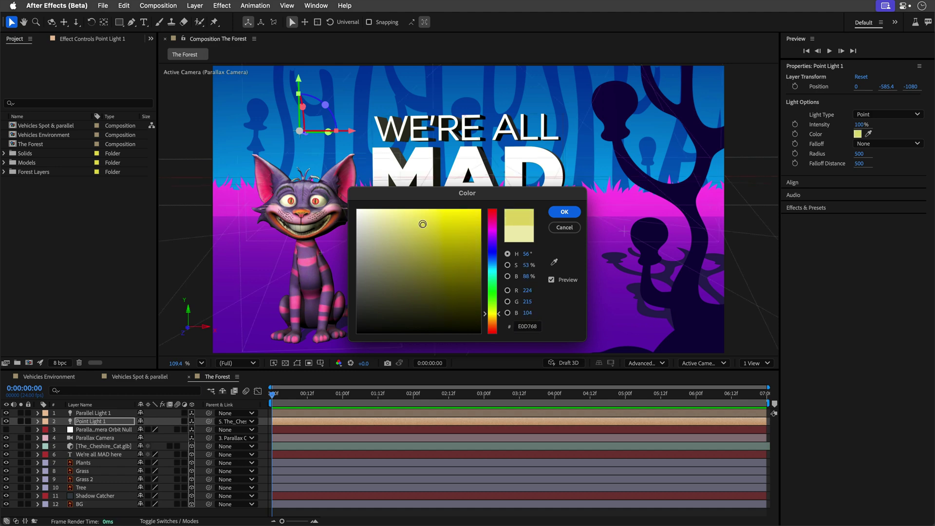
{"action": "left_click", "coordinate": [564, 211]}
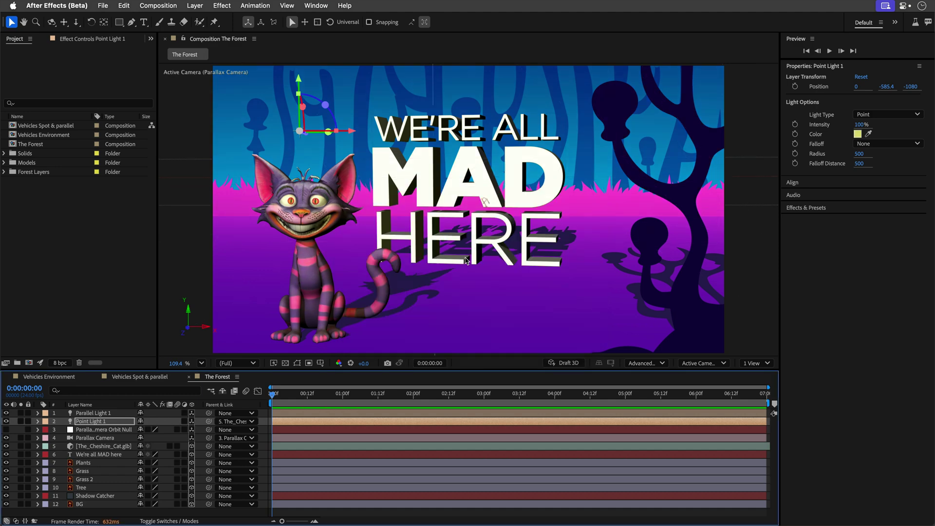
{"action": "left_click", "coordinate": [857, 133]}
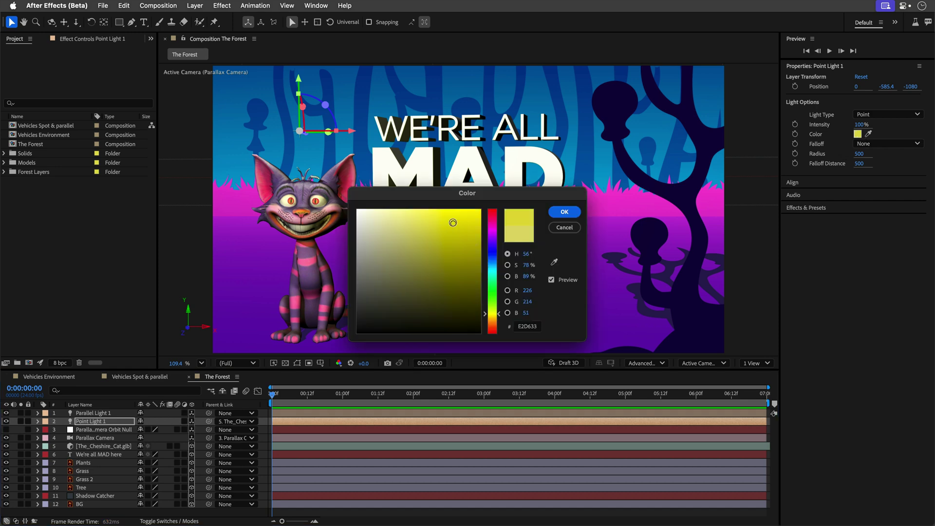
{"action": "left_click", "coordinate": [561, 213]}
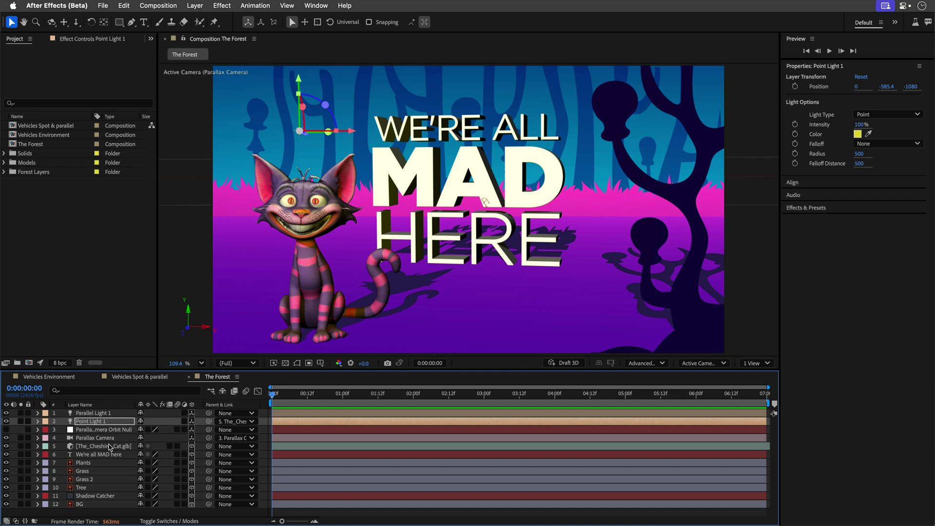
- Swing Parallel Light 1's point of interest left to 1098.4, 748.8, -7.8 to shift the title's shadows
{"action": "left_click", "coordinate": [93, 413]}
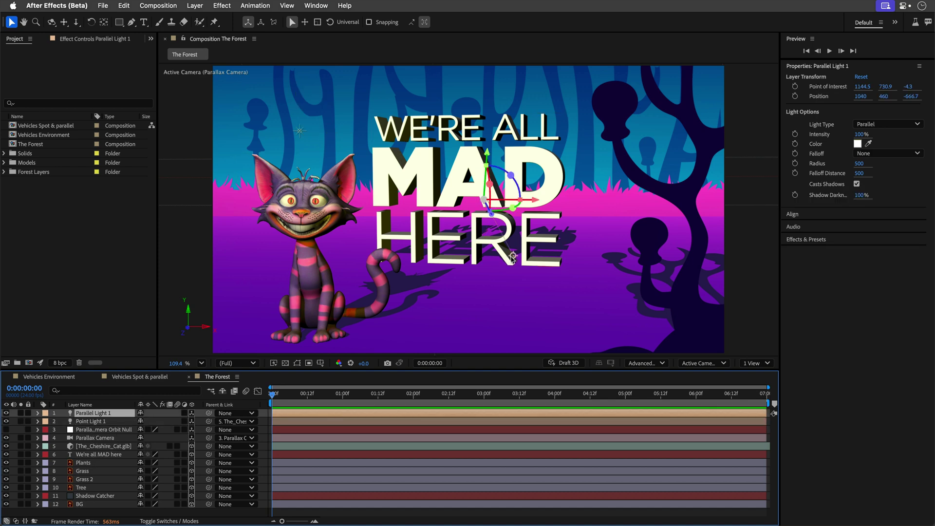
{"action": "mouse_move", "coordinate": [513, 258]}
{"action": "left_mouse_down"}
{"action": "mouse_move", "coordinate": [485, 263]}
{"action": "mouse_move", "coordinate": [502, 260]}
{"action": "left_mouse_up"}
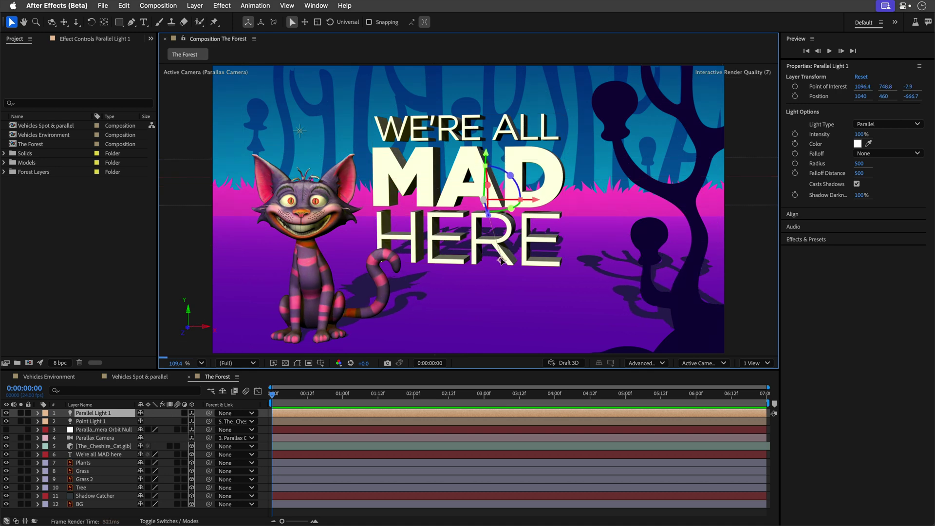
{"action": "left_click", "coordinate": [96, 431]}
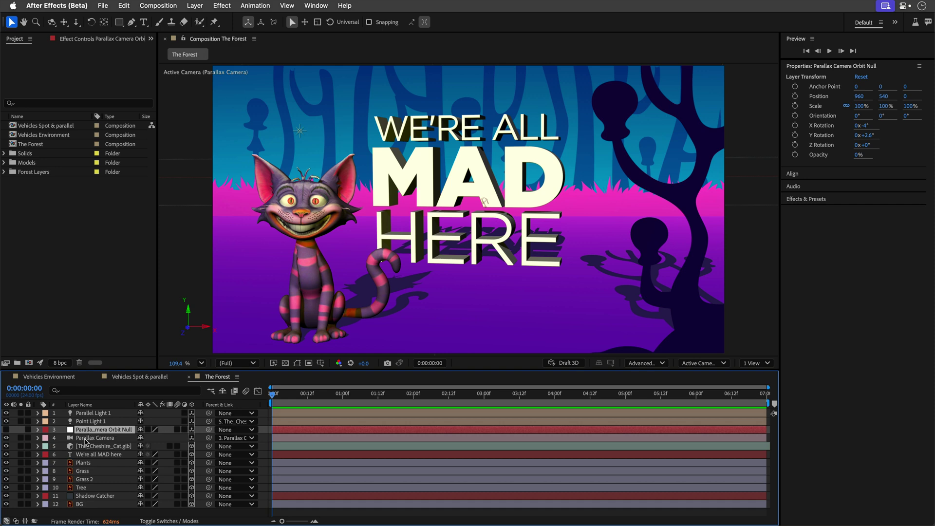
- Keyframe the orbit null's Y Rotation from 2.6° at 0:00 to 10.1° at 0:00:06:23
{"action": "key", "text": "r"}
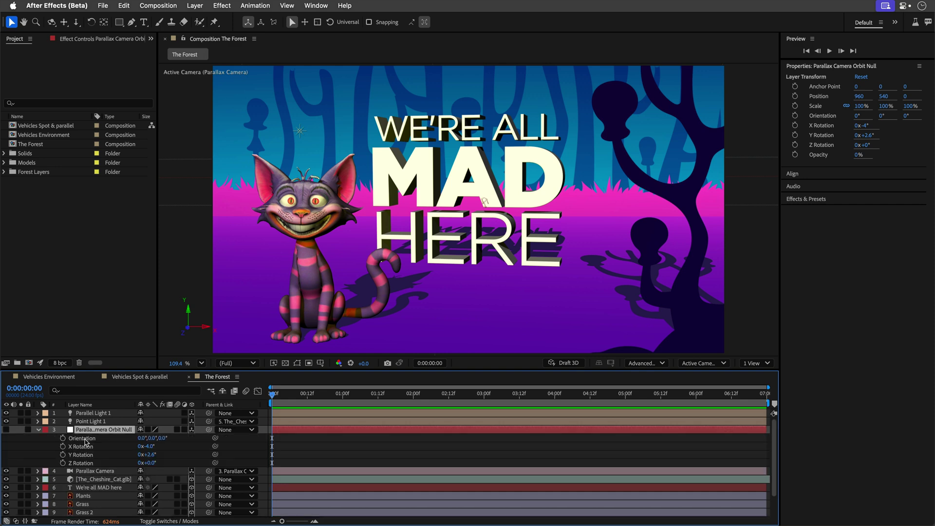
{"action": "left_click", "coordinate": [62, 454]}
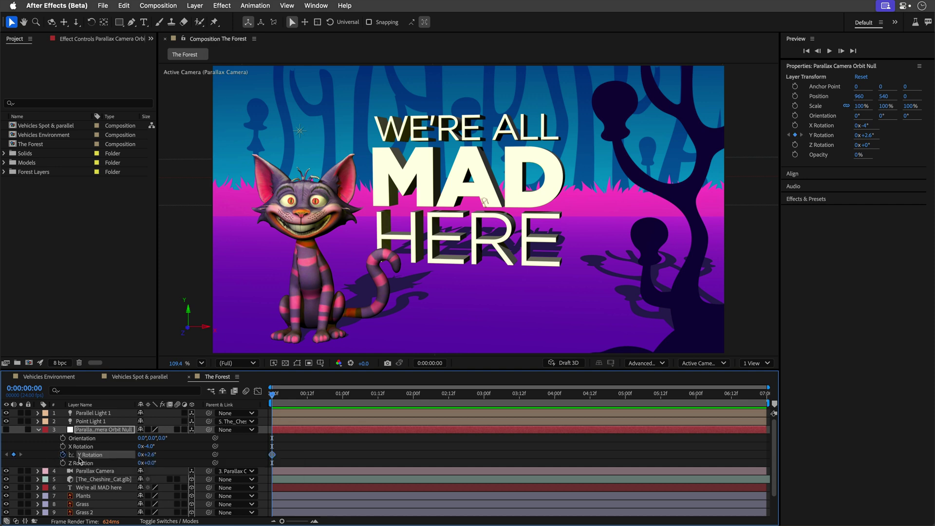
{"action": "left_click", "coordinate": [766, 397]}
{"action": "left_click_drag", "start_coordinate": [150, 455], "coordinate": [182, 453]}
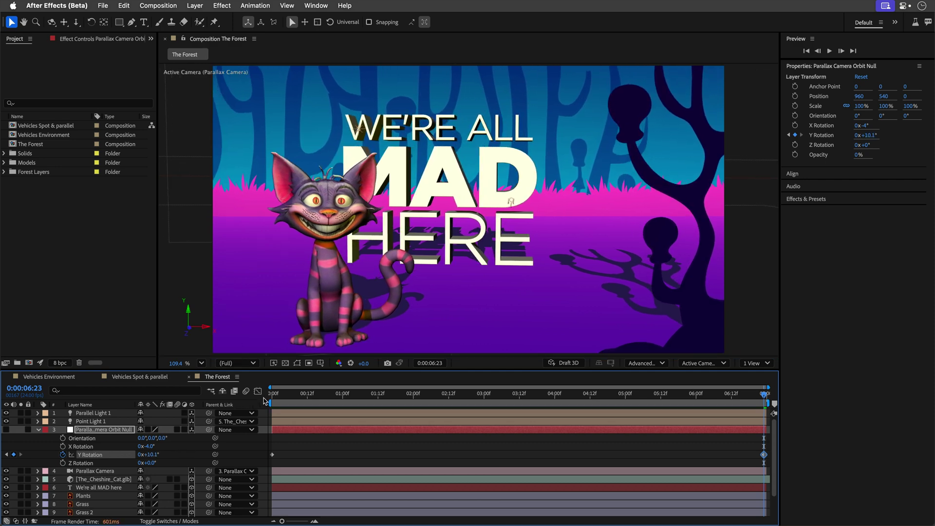
{"action": "left_click", "coordinate": [270, 396]}
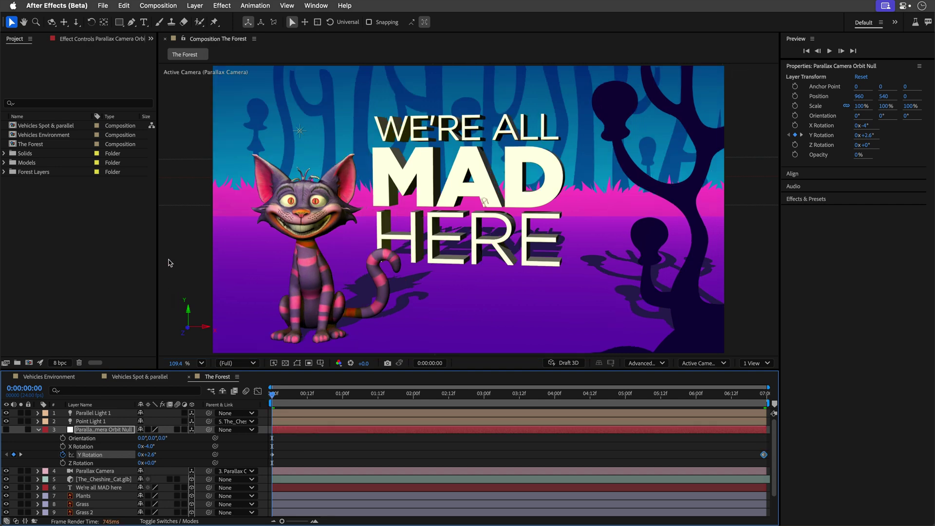
{"action": "key", "text": "grave"}
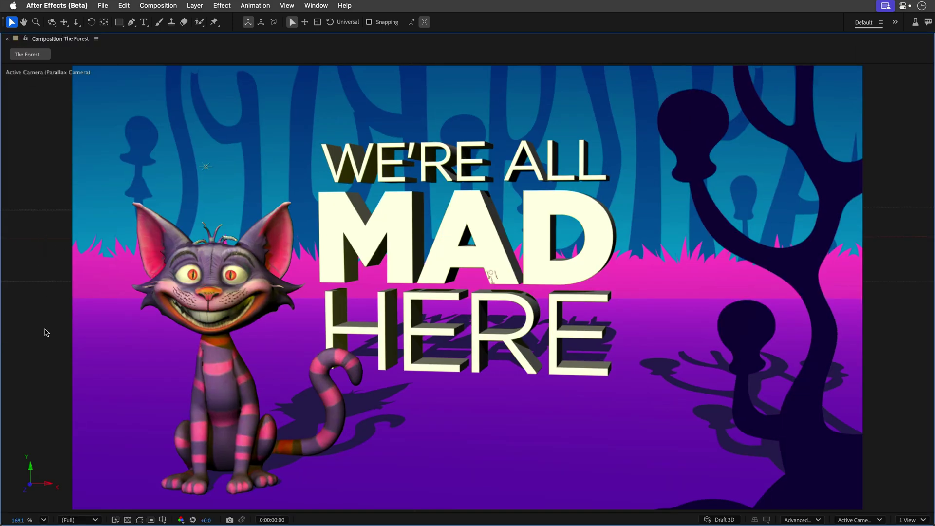
{"action": "key", "text": "space"}
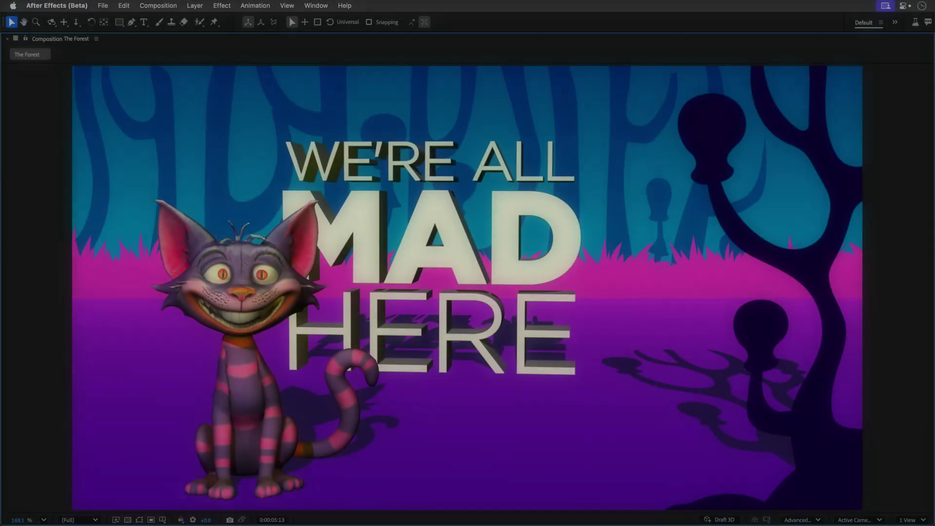
{"action": "key", "text": "space"}
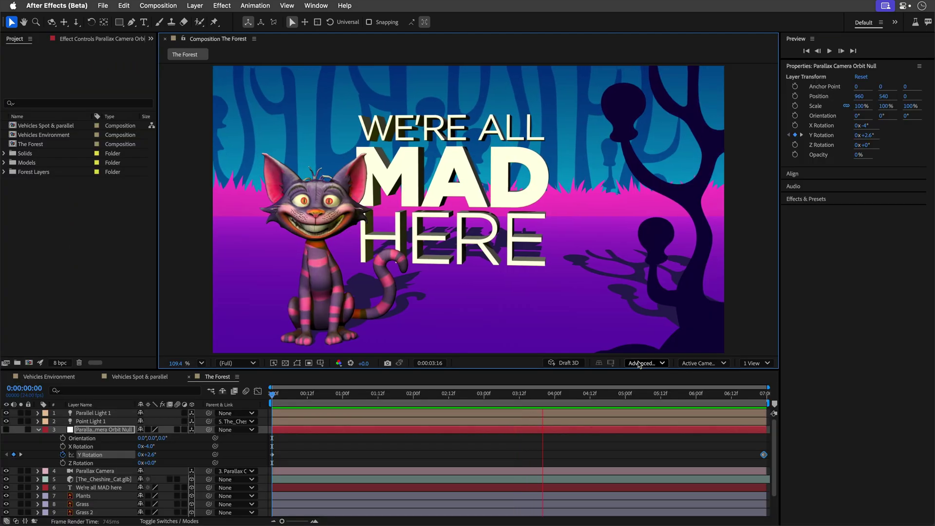
- Open The Forest's Advanced 3D Renderer Options from the renderer dropdown below the viewer
{"action": "left_click", "coordinate": [639, 363]}
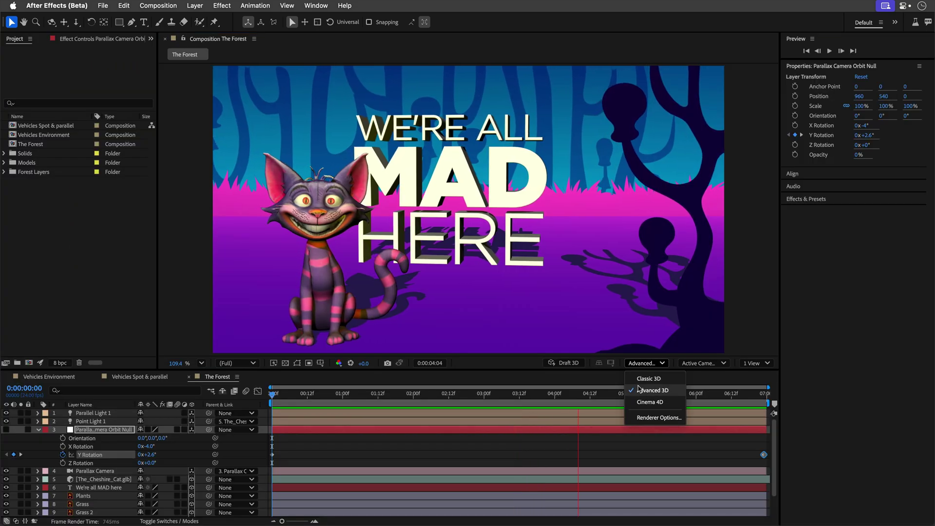
{"action": "left_click", "coordinate": [640, 417]}
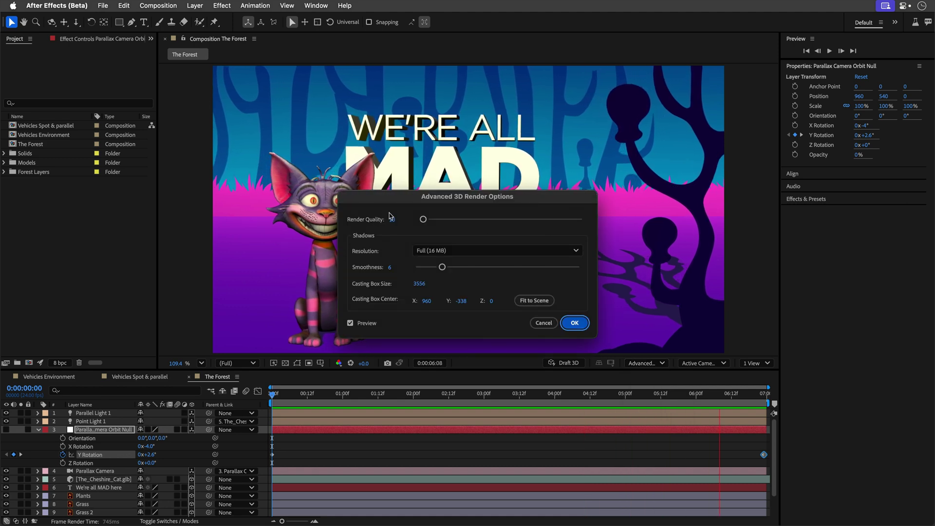